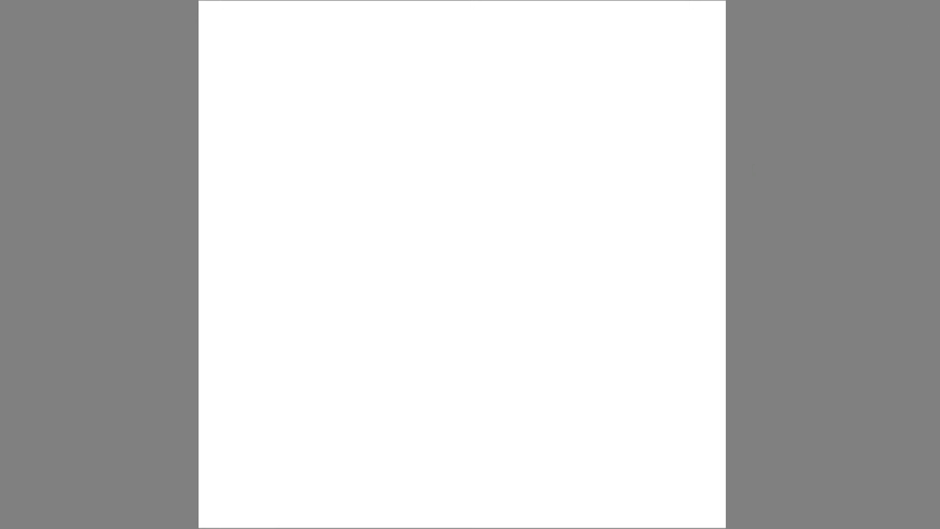
- Paint dark red and orange curtain strokes across the canvas, with a light highlight on the left
{"action": "mouse_move", "coordinate": [235, 265]}
{"action": "left_mouse_down"}
{"action": "mouse_move", "coordinate": [357, 388]}
{"action": "mouse_move", "coordinate": [644, 162]}
{"action": "mouse_move", "coordinate": [236, 49]}
{"action": "mouse_move", "coordinate": [661, 461]}
{"action": "mouse_move", "coordinate": [336, 15]}
{"action": "mouse_move", "coordinate": [260, 19]}
{"action": "mouse_move", "coordinate": [564, 129]}
{"action": "mouse_move", "coordinate": [575, 59]}
{"action": "mouse_move", "coordinate": [647, 462]}
{"action": "mouse_move", "coordinate": [619, 283]}
{"action": "mouse_move", "coordinate": [562, 325]}
{"action": "mouse_move", "coordinate": [518, 176]}
{"action": "mouse_move", "coordinate": [374, 52]}
{"action": "left_mouse_up"}
{"action": "mouse_move", "coordinate": [269, 249]}
{"action": "left_mouse_down"}
{"action": "mouse_move", "coordinate": [262, 90]}
{"action": "mouse_move", "coordinate": [294, 509]}
{"action": "left_mouse_up"}
{"action": "mouse_move", "coordinate": [225, 15]}
{"action": "left_mouse_down"}
{"action": "mouse_move", "coordinate": [256, 319]}
{"action": "mouse_move", "coordinate": [230, 400]}
{"action": "left_mouse_up"}
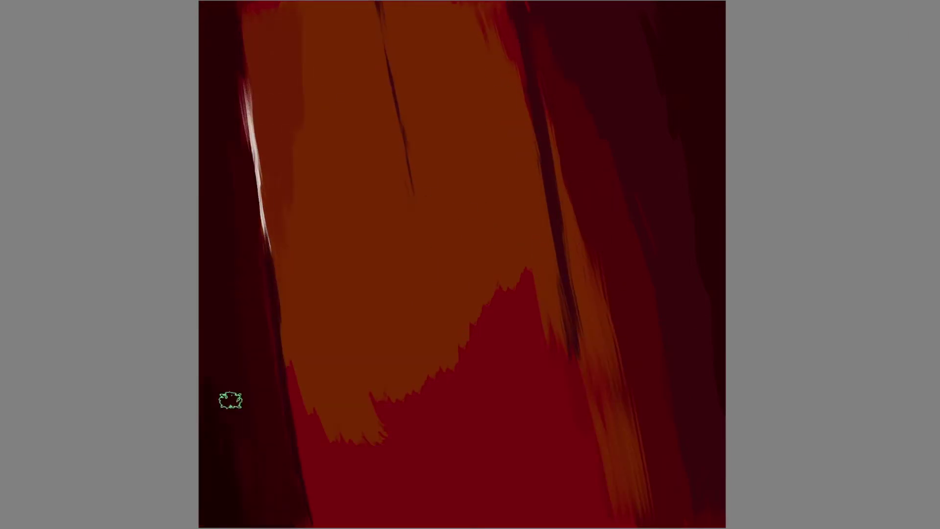
{"action": "mouse_move", "coordinate": [548, 93]}
{"action": "left_mouse_down"}
{"action": "mouse_move", "coordinate": [602, 279]}
{"action": "mouse_move", "coordinate": [304, 441]}
{"action": "mouse_move", "coordinate": [269, 259]}
{"action": "left_mouse_up"}
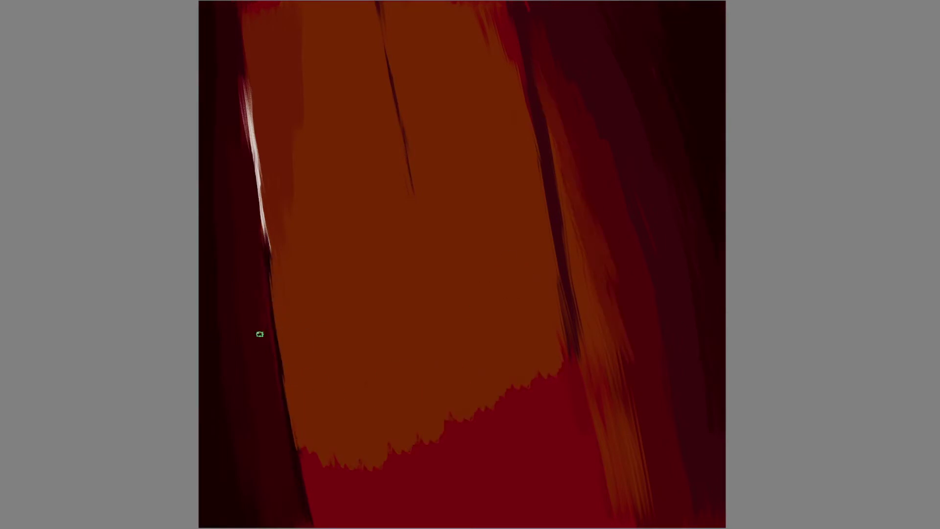
{"action": "mouse_move", "coordinate": [260, 332]}
{"action": "left_mouse_down"}
{"action": "mouse_move", "coordinate": [250, 53]}
{"action": "mouse_move", "coordinate": [206, 17]}
{"action": "left_mouse_up"}
- Block in the knight's black head silhouette and sketch the shoulder line below it
{"action": "mouse_move", "coordinate": [387, 240]}
{"action": "left_mouse_down"}
{"action": "mouse_move", "coordinate": [428, 128]}
{"action": "mouse_move", "coordinate": [578, 343]}
{"action": "left_mouse_up"}
{"action": "left_click_drag", "start_coordinate": [362, 298], "coordinate": [539, 275]}
{"action": "left_click_drag", "start_coordinate": [582, 359], "coordinate": [396, 387]}
{"action": "mouse_move", "coordinate": [343, 161]}
{"action": "left_mouse_down"}
{"action": "mouse_move", "coordinate": [372, 367]}
{"action": "mouse_move", "coordinate": [455, 101]}
{"action": "mouse_move", "coordinate": [461, 336]}
{"action": "mouse_move", "coordinate": [691, 389]}
{"action": "mouse_move", "coordinate": [323, 519]}
{"action": "mouse_move", "coordinate": [695, 406]}
{"action": "left_mouse_up"}
- Fill the shoulder mass grey and paint white highlights on the helmet top
{"action": "left_click_drag", "start_coordinate": [445, 392], "coordinate": [456, 162]}
{"action": "left_click_drag", "start_coordinate": [372, 147], "coordinate": [529, 123]}
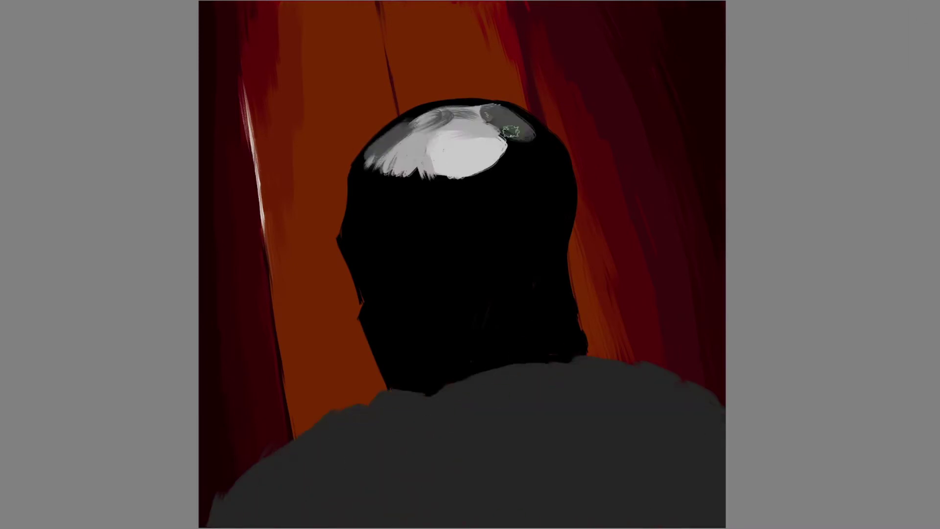
{"action": "mouse_move", "coordinate": [401, 255]}
{"action": "left_mouse_down"}
{"action": "mouse_move", "coordinate": [407, 178]}
{"action": "mouse_move", "coordinate": [494, 147]}
{"action": "left_mouse_up"}
{"action": "mouse_move", "coordinate": [381, 220]}
{"action": "left_mouse_down"}
{"action": "mouse_move", "coordinate": [479, 217]}
{"action": "mouse_move", "coordinate": [425, 260]}
{"action": "left_mouse_up"}
- Add a white visor band and collar arc, then refine the collar, visor highlight and stud
{"action": "left_click_drag", "start_coordinate": [421, 328], "coordinate": [499, 313]}
{"action": "left_click_drag", "start_coordinate": [362, 299], "coordinate": [573, 301]}
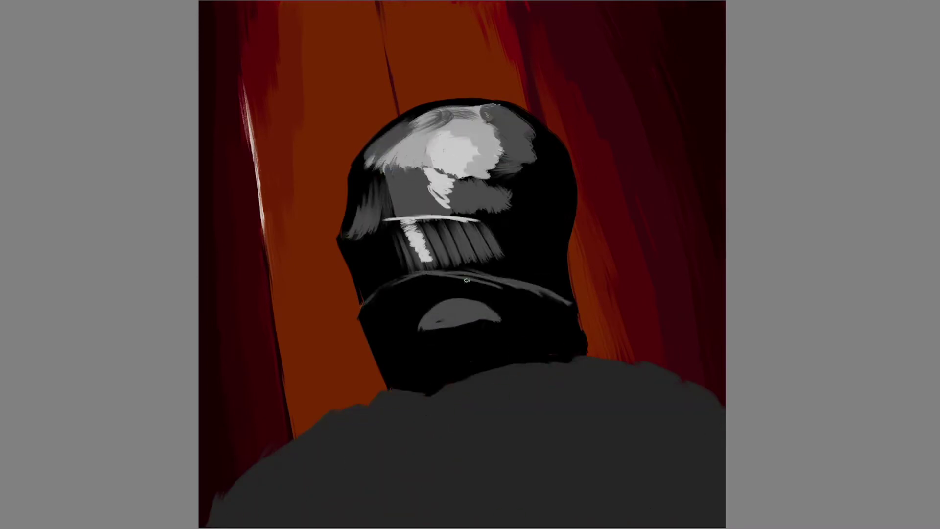
{"action": "left_click", "coordinate": [403, 274]}
{"action": "left_click_drag", "start_coordinate": [431, 269], "coordinate": [361, 302]}
{"action": "left_click", "coordinate": [352, 309]}
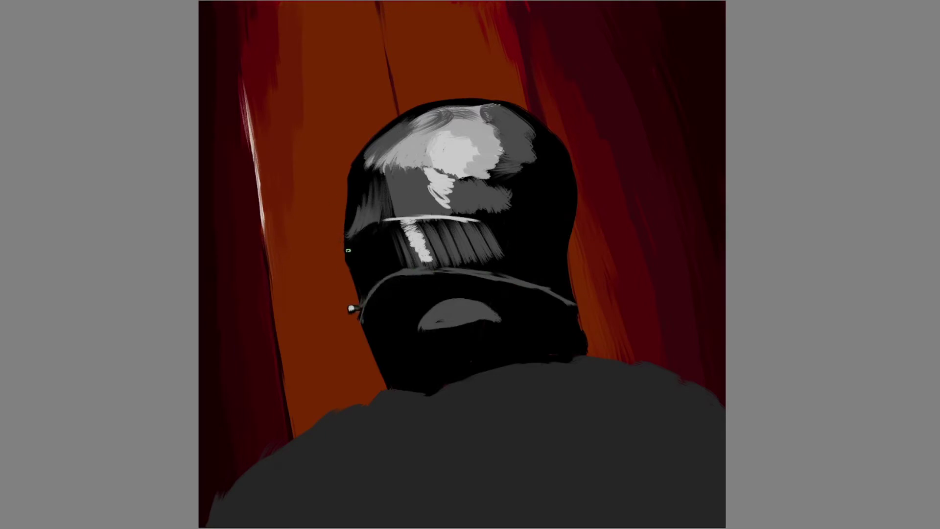
{"action": "left_click_drag", "start_coordinate": [345, 169], "coordinate": [347, 264]}
{"action": "mouse_move", "coordinate": [389, 215]}
{"action": "left_mouse_down"}
{"action": "mouse_move", "coordinate": [389, 167]}
{"action": "mouse_move", "coordinate": [406, 164]}
{"action": "left_mouse_up"}
{"action": "mouse_move", "coordinate": [362, 235]}
{"action": "left_mouse_down"}
{"action": "mouse_move", "coordinate": [375, 176]}
{"action": "mouse_move", "coordinate": [345, 238]}
{"action": "mouse_move", "coordinate": [377, 288]}
{"action": "left_mouse_up"}
- Repaint the visor with grey and dark lines, and shade the helmet's upper right with pinkish-brown tones
{"action": "mouse_move", "coordinate": [401, 217]}
{"action": "left_mouse_down"}
{"action": "mouse_move", "coordinate": [431, 264]}
{"action": "mouse_move", "coordinate": [411, 267]}
{"action": "left_mouse_up"}
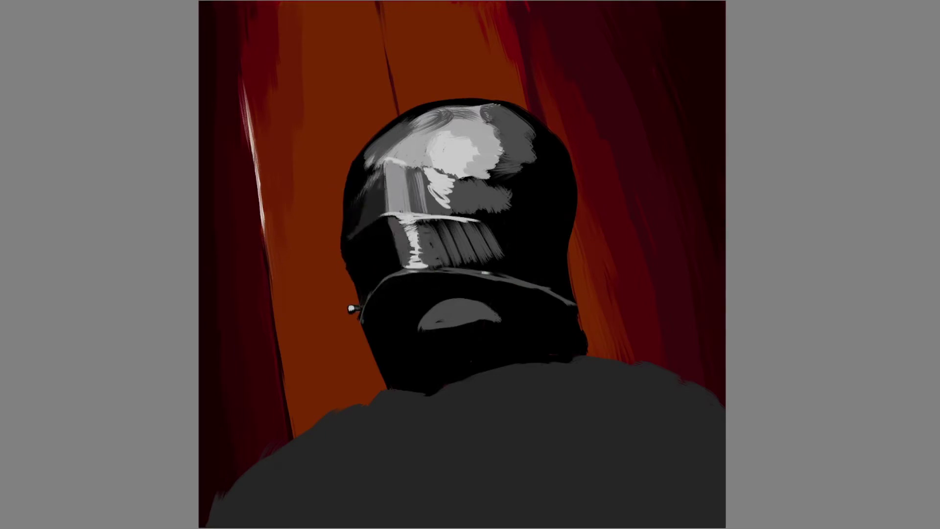
{"action": "left_click_drag", "start_coordinate": [538, 118], "coordinate": [519, 191]}
{"action": "left_click_drag", "start_coordinate": [416, 210], "coordinate": [503, 214]}
{"action": "left_click_drag", "start_coordinate": [465, 177], "coordinate": [411, 208]}
{"action": "left_click_drag", "start_coordinate": [439, 168], "coordinate": [397, 208]}
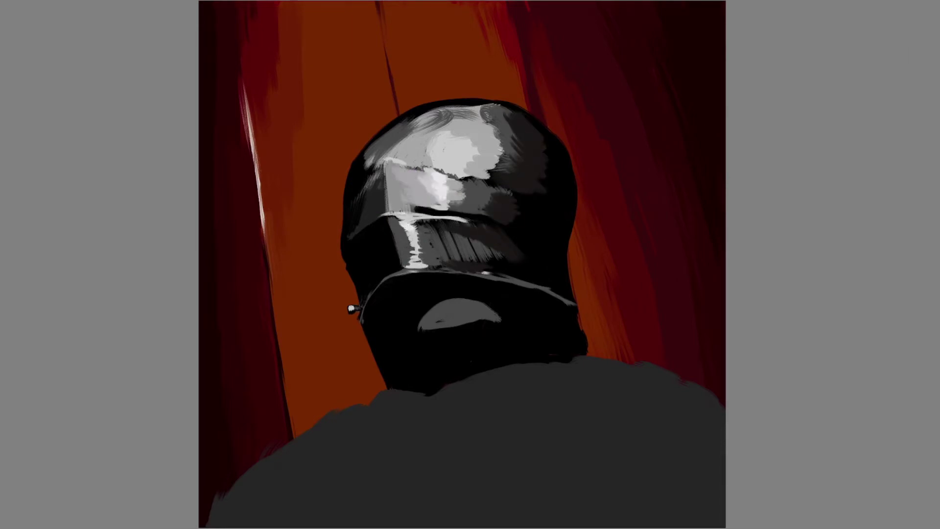
{"action": "mouse_move", "coordinate": [473, 159]}
{"action": "left_mouse_down"}
{"action": "mouse_move", "coordinate": [394, 178]}
{"action": "mouse_move", "coordinate": [466, 141]}
{"action": "mouse_move", "coordinate": [382, 122]}
{"action": "mouse_move", "coordinate": [490, 98]}
{"action": "left_mouse_up"}
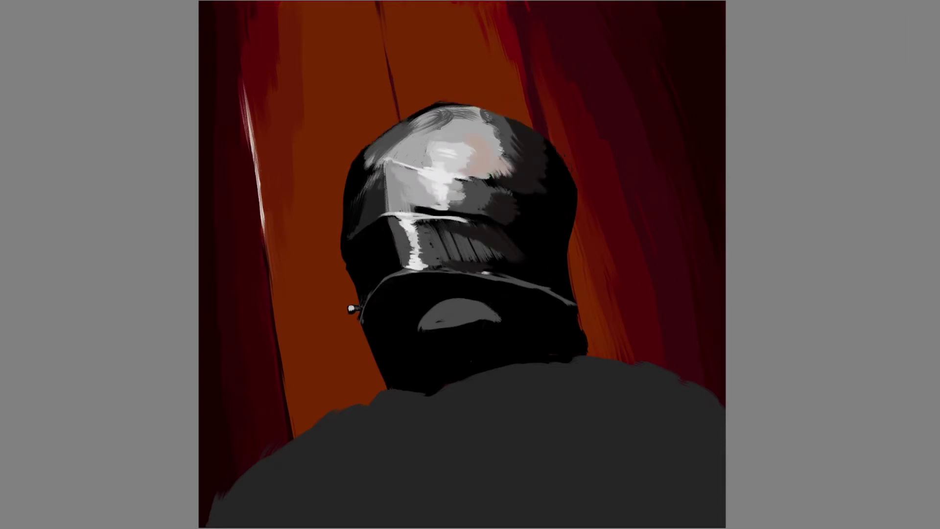
{"action": "mouse_move", "coordinate": [436, 147]}
{"action": "left_mouse_down"}
{"action": "mouse_move", "coordinate": [509, 108]}
{"action": "mouse_move", "coordinate": [533, 157]}
{"action": "mouse_move", "coordinate": [489, 181]}
{"action": "left_mouse_up"}
{"action": "left_click_drag", "start_coordinate": [446, 105], "coordinate": [392, 162]}
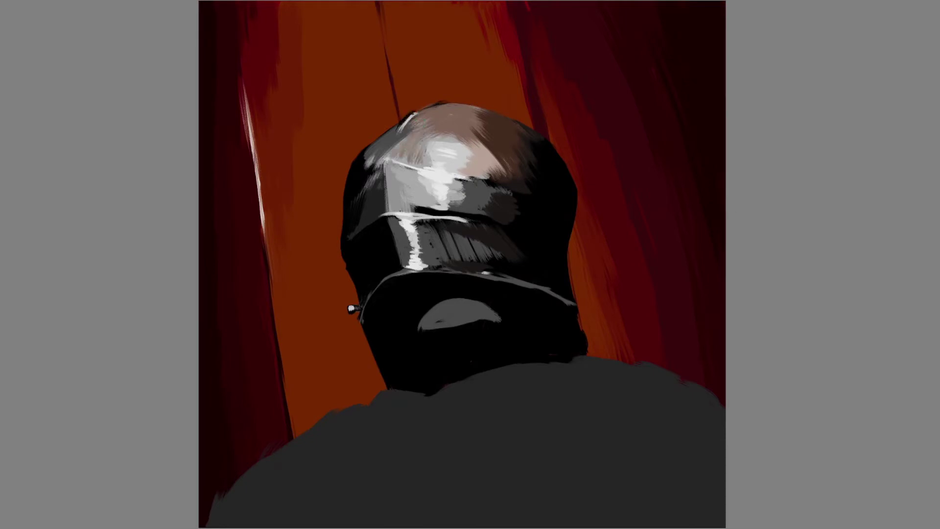
- Brighten the helmet dome's highlight and deepen brown shading on its right side
{"action": "left_click_drag", "start_coordinate": [387, 128], "coordinate": [348, 196]}
{"action": "mouse_move", "coordinate": [455, 120]}
{"action": "left_mouse_down"}
{"action": "mouse_move", "coordinate": [492, 118]}
{"action": "mouse_move", "coordinate": [528, 135]}
{"action": "mouse_move", "coordinate": [514, 168]}
{"action": "left_mouse_up"}
{"action": "left_click_drag", "start_coordinate": [414, 137], "coordinate": [529, 181]}
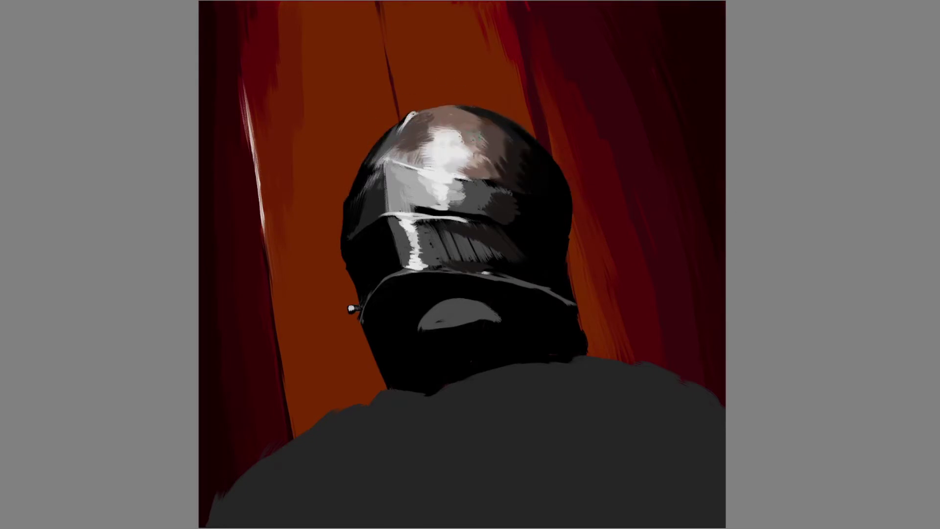
{"action": "left_click_drag", "start_coordinate": [469, 137], "coordinate": [499, 169]}
- Lighten the visor with pinkish tones and cover its lower streaks with darker grey
{"action": "mouse_move", "coordinate": [416, 225]}
{"action": "left_mouse_down"}
{"action": "mouse_move", "coordinate": [489, 260]}
{"action": "mouse_move", "coordinate": [411, 249]}
{"action": "left_mouse_up"}
{"action": "left_click_drag", "start_coordinate": [440, 245], "coordinate": [575, 312]}
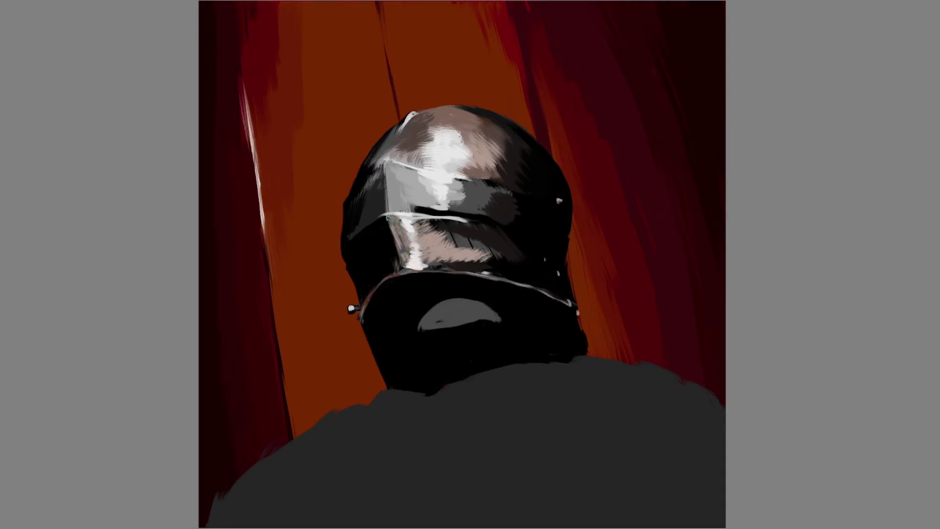
{"action": "mouse_move", "coordinate": [425, 222]}
{"action": "left_mouse_down"}
{"action": "mouse_move", "coordinate": [452, 259]}
{"action": "mouse_move", "coordinate": [458, 237]}
{"action": "left_mouse_up"}
{"action": "left_click_drag", "start_coordinate": [392, 208], "coordinate": [426, 225]}
{"action": "mouse_move", "coordinate": [391, 217]}
{"action": "left_mouse_down"}
{"action": "mouse_move", "coordinate": [408, 252]}
{"action": "mouse_move", "coordinate": [517, 257]}
{"action": "mouse_move", "coordinate": [521, 175]}
{"action": "mouse_move", "coordinate": [461, 142]}
{"action": "left_mouse_up"}
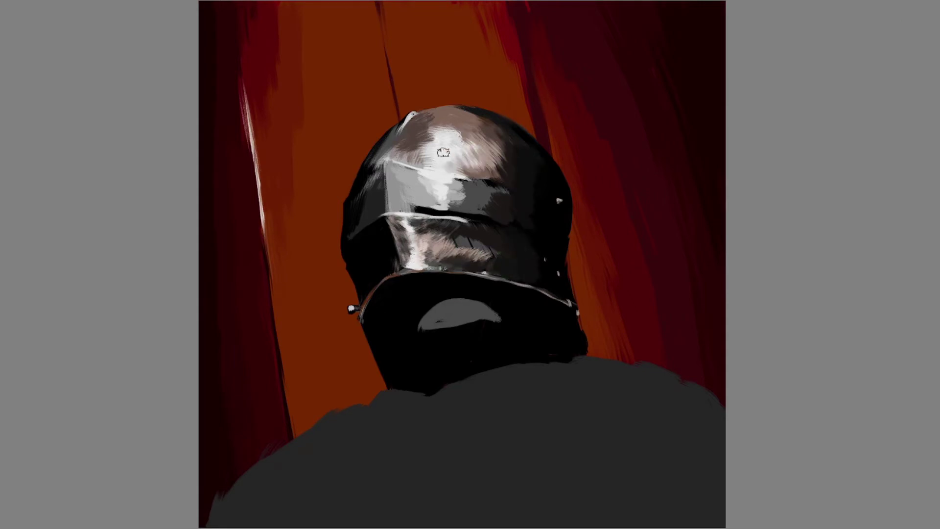
{"action": "mouse_move", "coordinate": [502, 183]}
{"action": "left_mouse_down"}
{"action": "mouse_move", "coordinate": [485, 196]}
{"action": "mouse_move", "coordinate": [452, 183]}
{"action": "mouse_move", "coordinate": [392, 199]}
{"action": "mouse_move", "coordinate": [372, 185]}
{"action": "left_mouse_up"}
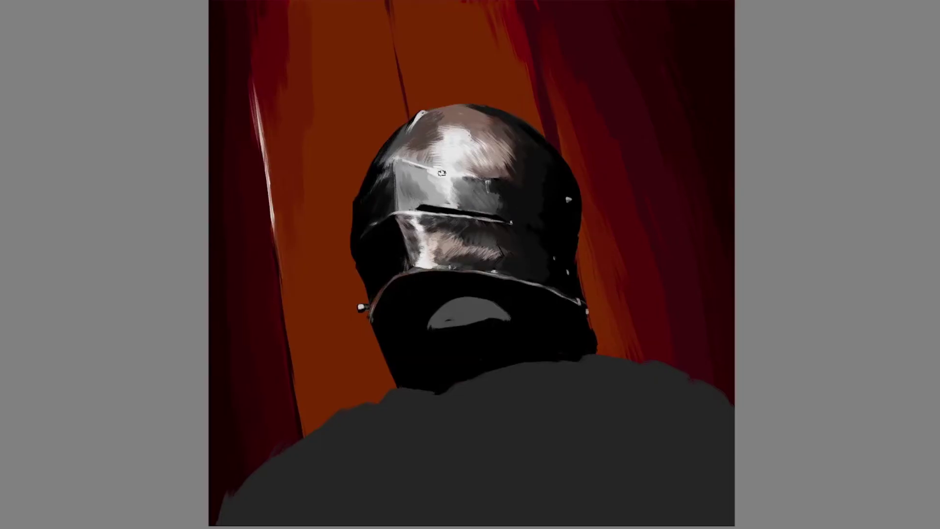
- Smooth the visor plates and dome with lighter greys and darken the chin guard with light dabs
{"action": "mouse_move", "coordinate": [441, 173]}
{"action": "left_mouse_down"}
{"action": "mouse_move", "coordinate": [403, 199]}
{"action": "mouse_move", "coordinate": [393, 178]}
{"action": "mouse_move", "coordinate": [456, 127]}
{"action": "mouse_move", "coordinate": [470, 156]}
{"action": "left_mouse_up"}
{"action": "left_click_drag", "start_coordinate": [411, 142], "coordinate": [450, 132]}
{"action": "mouse_move", "coordinate": [443, 318]}
{"action": "left_mouse_down"}
{"action": "mouse_move", "coordinate": [472, 302]}
{"action": "mouse_move", "coordinate": [497, 318]}
{"action": "left_mouse_up"}
{"action": "mouse_move", "coordinate": [441, 301]}
{"action": "left_mouse_down"}
{"action": "mouse_move", "coordinate": [494, 298]}
{"action": "mouse_move", "coordinate": [436, 323]}
{"action": "mouse_move", "coordinate": [502, 308]}
{"action": "left_mouse_up"}
{"action": "left_click", "coordinate": [514, 308]}
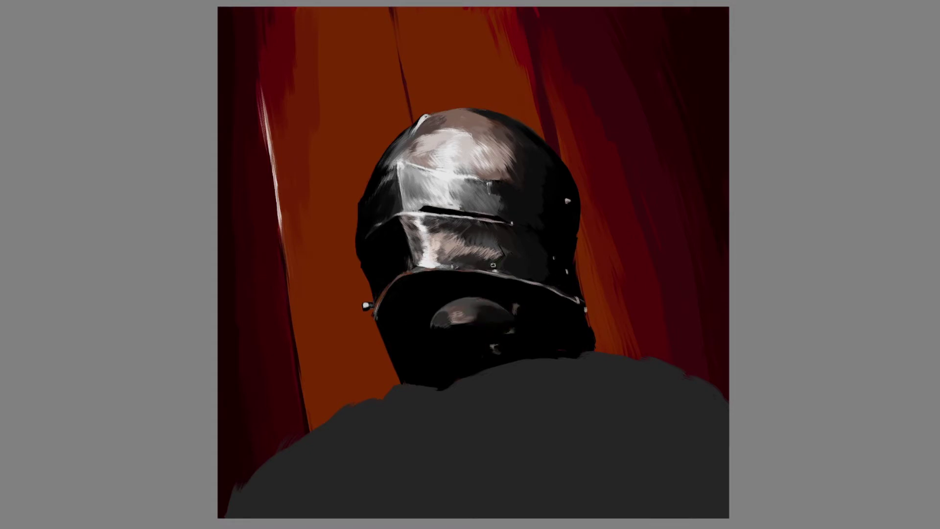
{"action": "mouse_move", "coordinate": [445, 112]}
{"action": "left_mouse_down"}
{"action": "mouse_move", "coordinate": [509, 139]}
{"action": "mouse_move", "coordinate": [440, 118]}
{"action": "left_mouse_up"}
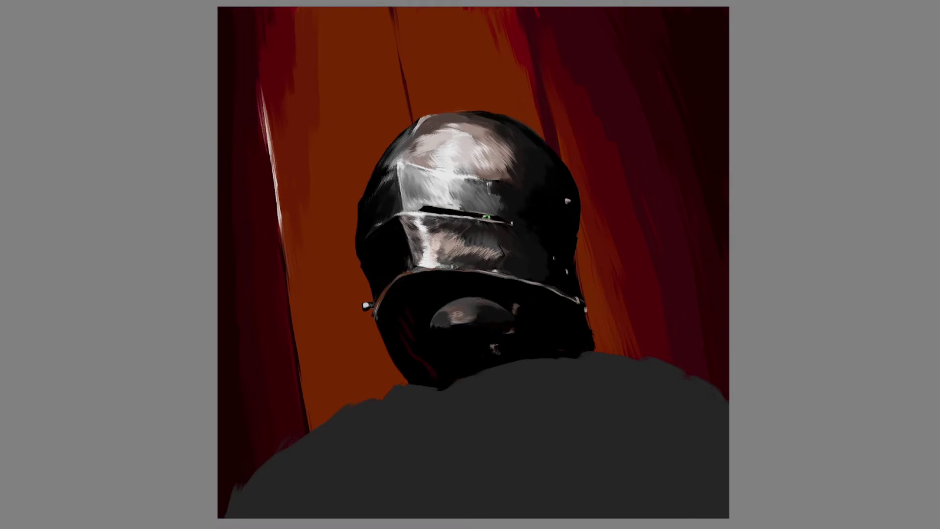
{"action": "mouse_move", "coordinate": [497, 199]}
{"action": "left_mouse_down"}
{"action": "mouse_move", "coordinate": [502, 208]}
{"action": "mouse_move", "coordinate": [477, 193]}
{"action": "left_mouse_up"}
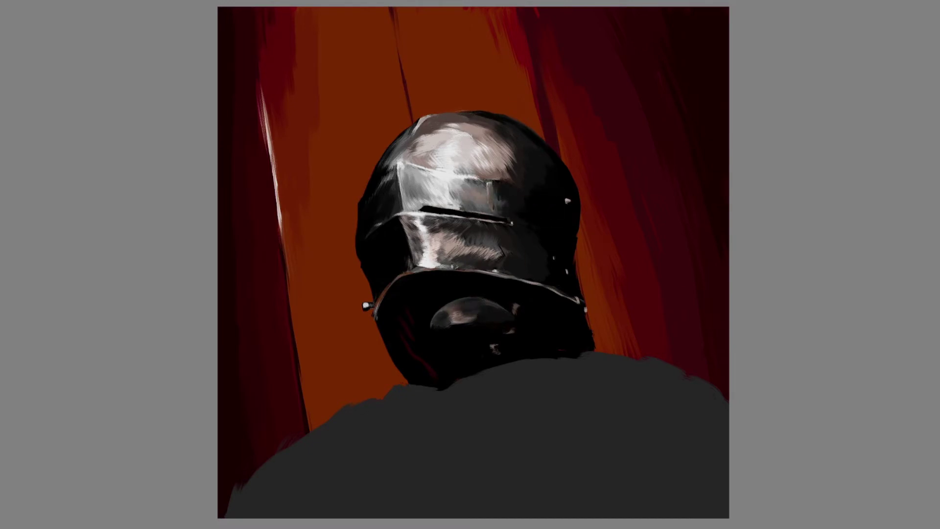
- Sketch light zigzag and diagonal strokes on the shoulders plus a small cross-hatched back emblem
{"action": "mouse_move", "coordinate": [501, 368]}
{"action": "left_mouse_down"}
{"action": "mouse_move", "coordinate": [487, 443]}
{"action": "mouse_move", "coordinate": [463, 475]}
{"action": "mouse_move", "coordinate": [470, 489]}
{"action": "left_mouse_up"}
{"action": "left_click_drag", "start_coordinate": [448, 406], "coordinate": [473, 404]}
{"action": "left_click_drag", "start_coordinate": [619, 359], "coordinate": [519, 473]}
{"action": "mouse_move", "coordinate": [614, 421]}
{"action": "left_mouse_down"}
{"action": "mouse_move", "coordinate": [563, 484]}
{"action": "mouse_move", "coordinate": [583, 498]}
{"action": "left_mouse_up"}
{"action": "left_click_drag", "start_coordinate": [720, 426], "coordinate": [652, 383]}
{"action": "left_click_drag", "start_coordinate": [318, 430], "coordinate": [308, 470]}
{"action": "left_click_drag", "start_coordinate": [371, 438], "coordinate": [376, 399]}
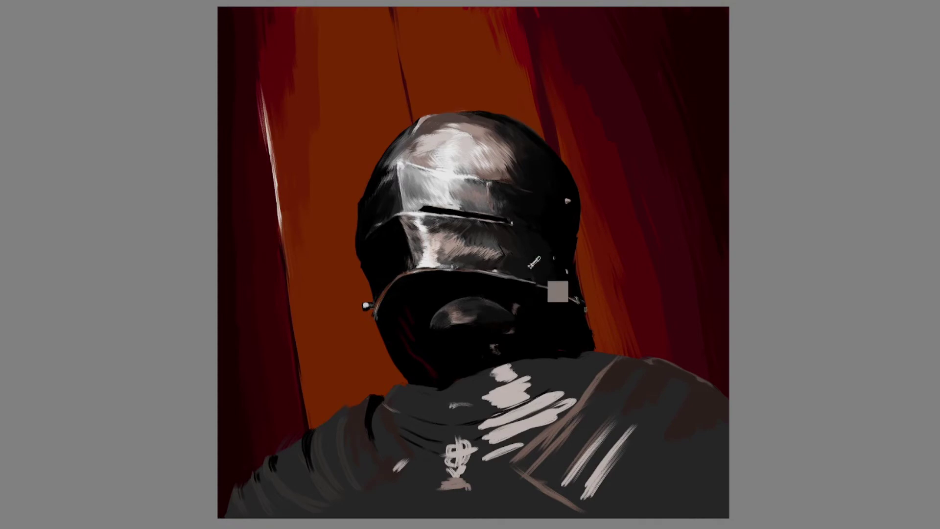
- Repaint the collar band's light highlights and brighten its lower edge
{"action": "left_click_drag", "start_coordinate": [354, 386], "coordinate": [365, 399]}
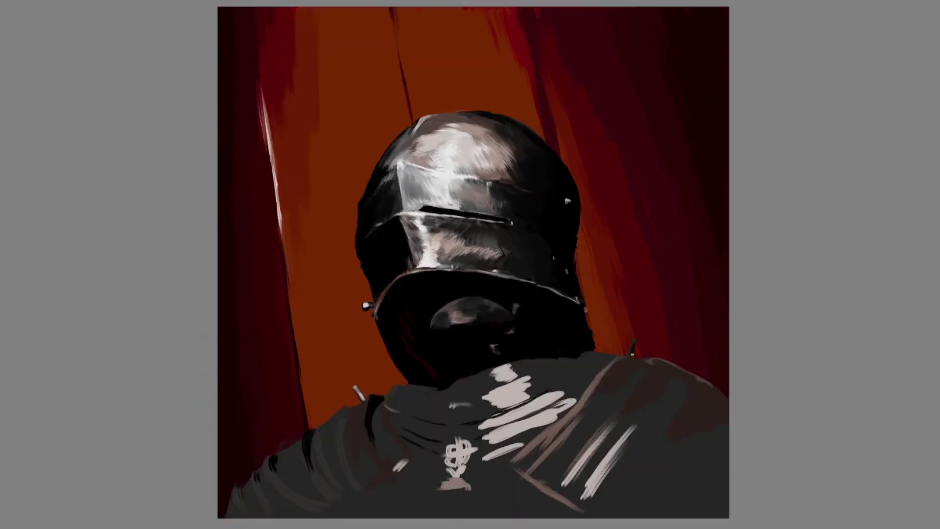
{"action": "mouse_move", "coordinate": [519, 370]}
{"action": "left_mouse_down"}
{"action": "mouse_move", "coordinate": [440, 401]}
{"action": "mouse_move", "coordinate": [490, 384]}
{"action": "left_mouse_up"}
{"action": "mouse_move", "coordinate": [550, 360]}
{"action": "left_mouse_down"}
{"action": "mouse_move", "coordinate": [495, 380]}
{"action": "mouse_move", "coordinate": [496, 402]}
{"action": "left_mouse_up"}
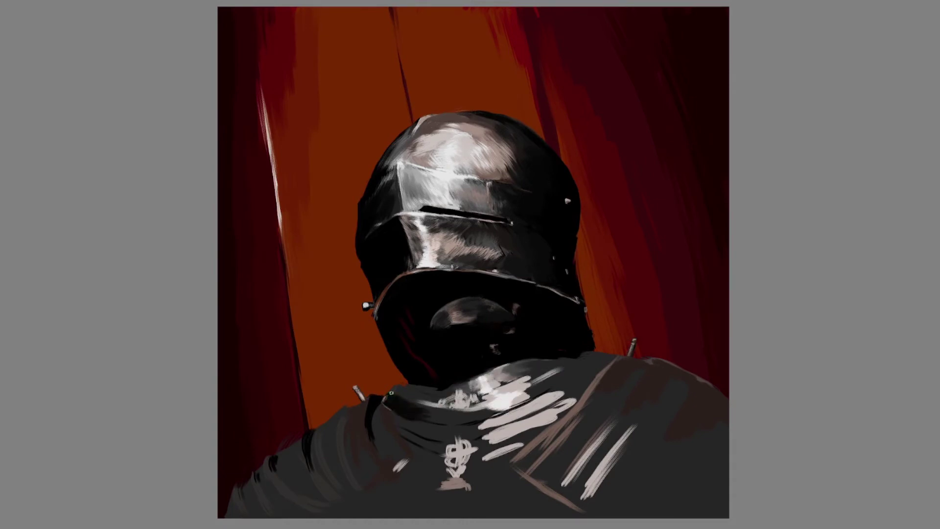
{"action": "mouse_move", "coordinate": [400, 408]}
{"action": "left_mouse_down"}
{"action": "mouse_move", "coordinate": [460, 420]}
{"action": "mouse_move", "coordinate": [504, 399]}
{"action": "left_mouse_up"}
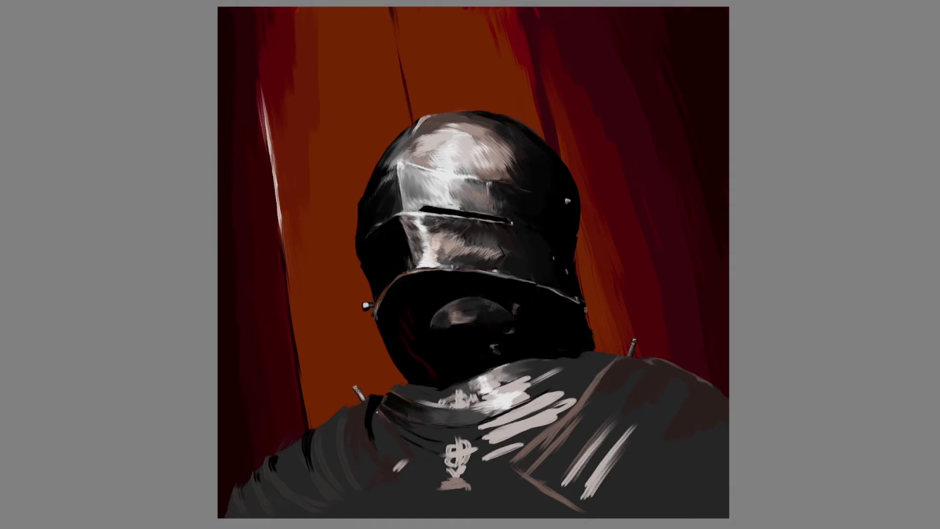
{"action": "mouse_move", "coordinate": [372, 419]}
{"action": "left_mouse_down"}
{"action": "mouse_move", "coordinate": [425, 467]}
{"action": "mouse_move", "coordinate": [344, 424]}
{"action": "mouse_move", "coordinate": [397, 471]}
{"action": "mouse_move", "coordinate": [361, 421]}
{"action": "left_mouse_up"}
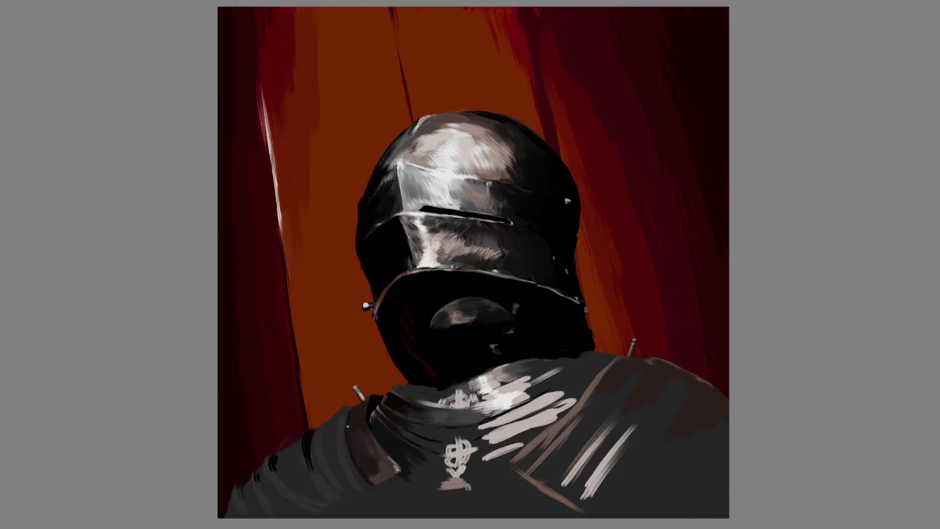
{"action": "left_click_drag", "start_coordinate": [381, 453], "coordinate": [398, 477]}
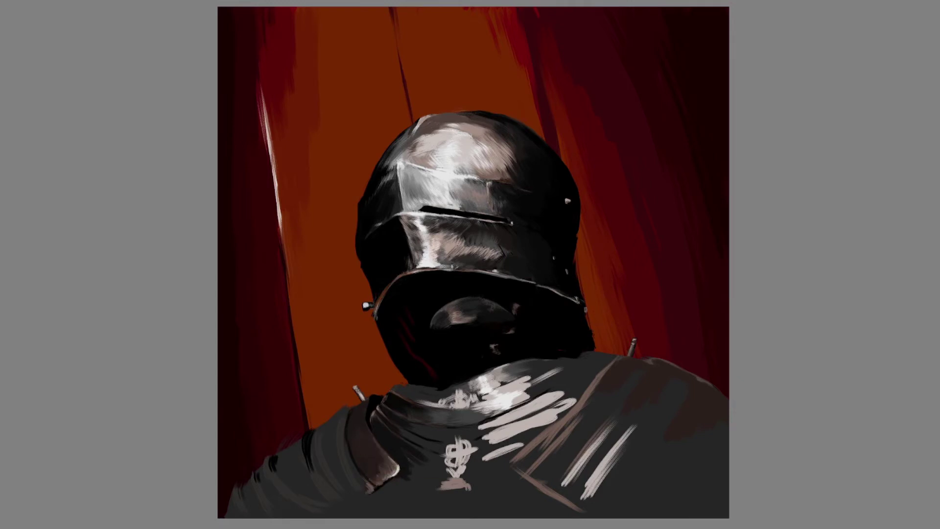
- Paint dark armour plates over the left shoulder and highlight the plate's edge
{"action": "left_click_drag", "start_coordinate": [343, 410], "coordinate": [301, 472]}
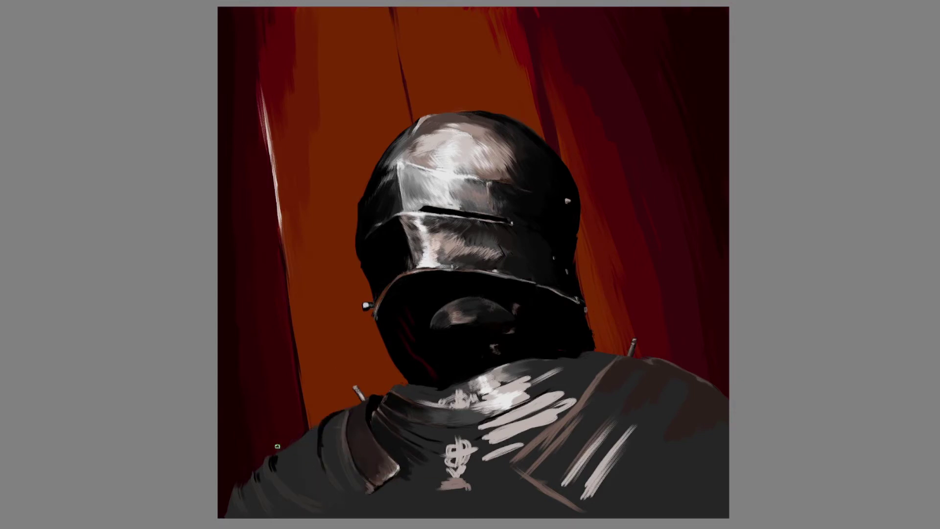
{"action": "mouse_move", "coordinate": [294, 441]}
{"action": "left_mouse_down"}
{"action": "mouse_move", "coordinate": [281, 490]}
{"action": "mouse_move", "coordinate": [235, 509]}
{"action": "mouse_move", "coordinate": [274, 477]}
{"action": "mouse_move", "coordinate": [301, 485]}
{"action": "mouse_move", "coordinate": [271, 504]}
{"action": "left_mouse_up"}
{"action": "left_click_drag", "start_coordinate": [323, 450], "coordinate": [355, 495]}
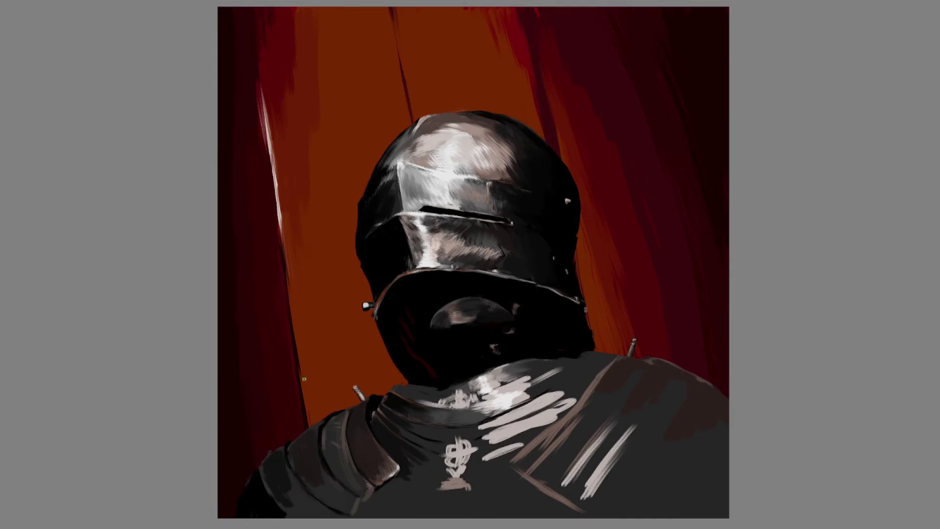
{"action": "left_click_drag", "start_coordinate": [282, 469], "coordinate": [333, 514]}
{"action": "left_click_drag", "start_coordinate": [313, 474], "coordinate": [337, 499]}
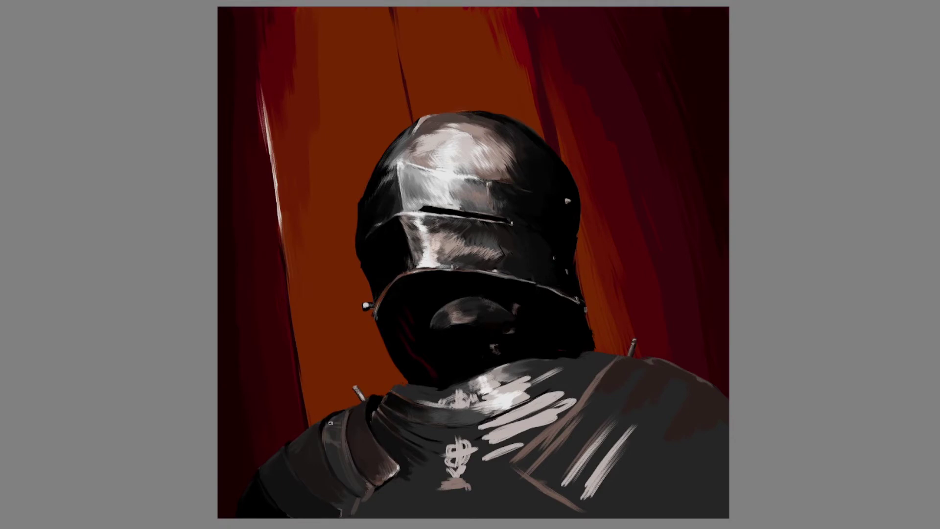
{"action": "mouse_move", "coordinate": [323, 452]}
{"action": "left_mouse_down"}
{"action": "mouse_move", "coordinate": [353, 495]}
{"action": "mouse_move", "coordinate": [347, 511]}
{"action": "mouse_move", "coordinate": [367, 514]}
{"action": "left_mouse_up"}
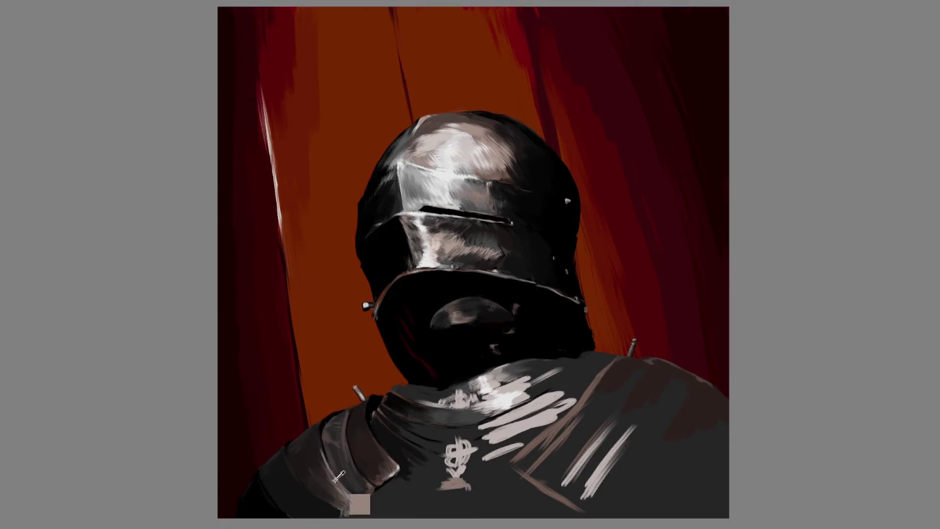
- Highlight the left shoulder plate edge and brighten the lower chest armour around the emblem
{"action": "left_click_drag", "start_coordinate": [326, 475], "coordinate": [347, 512]}
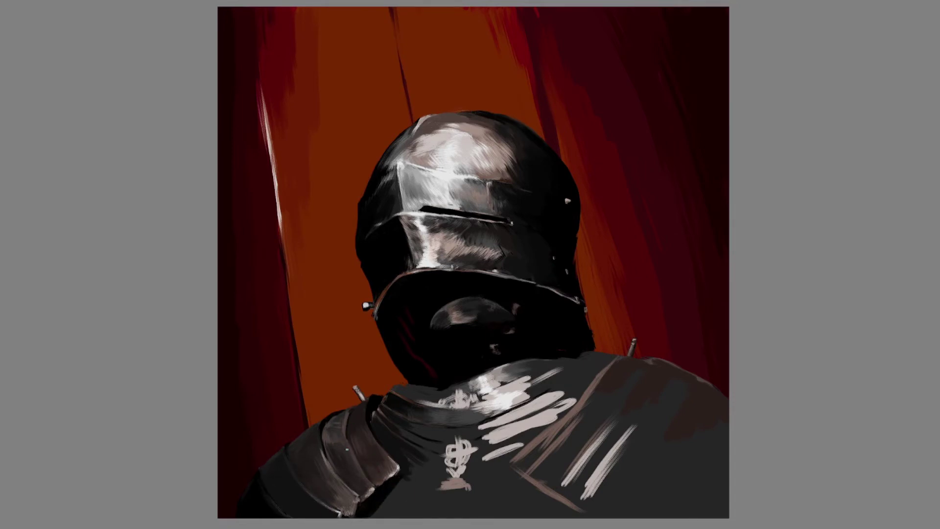
{"action": "left_click_drag", "start_coordinate": [544, 487], "coordinate": [489, 513]}
{"action": "left_click_drag", "start_coordinate": [390, 505], "coordinate": [433, 489]}
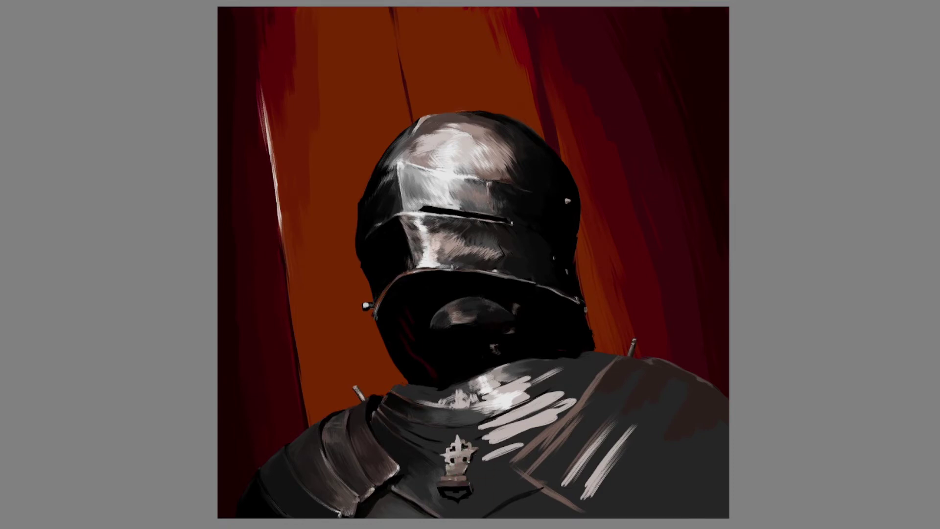
{"action": "mouse_move", "coordinate": [441, 504]}
{"action": "left_mouse_down"}
{"action": "mouse_move", "coordinate": [480, 511]}
{"action": "mouse_move", "coordinate": [499, 455]}
{"action": "mouse_move", "coordinate": [514, 504]}
{"action": "left_mouse_up"}
{"action": "mouse_move", "coordinate": [529, 470]}
{"action": "left_mouse_down"}
{"action": "mouse_move", "coordinate": [504, 503]}
{"action": "mouse_move", "coordinate": [485, 488]}
{"action": "left_mouse_up"}
{"action": "mouse_move", "coordinate": [440, 465]}
{"action": "left_mouse_down"}
{"action": "mouse_move", "coordinate": [407, 506]}
{"action": "mouse_move", "coordinate": [400, 445]}
{"action": "mouse_move", "coordinate": [421, 477]}
{"action": "mouse_move", "coordinate": [406, 481]}
{"action": "left_mouse_up"}
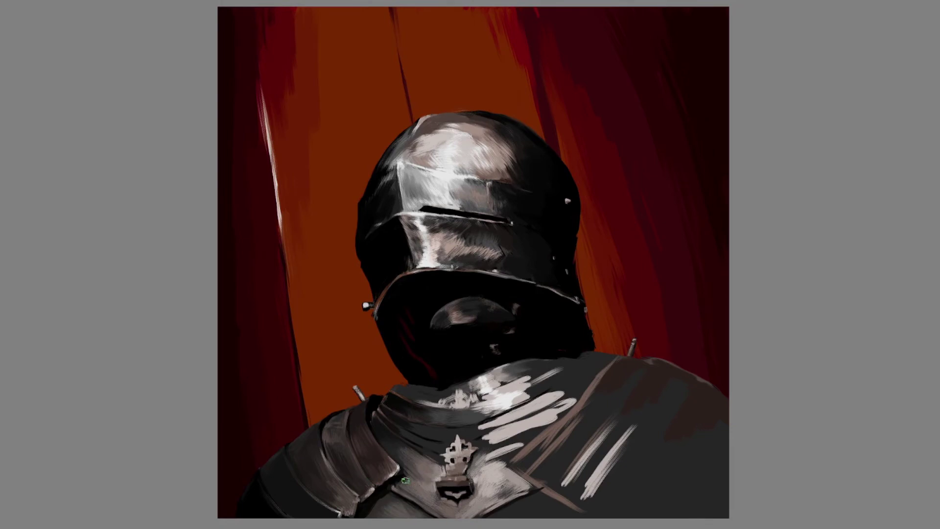
- Smooth the dark armour beside the emblem and paint a bright patch on the right chest
{"action": "left_click_drag", "start_coordinate": [420, 444], "coordinate": [431, 458]}
{"action": "left_click_drag", "start_coordinate": [387, 431], "coordinate": [416, 467]}
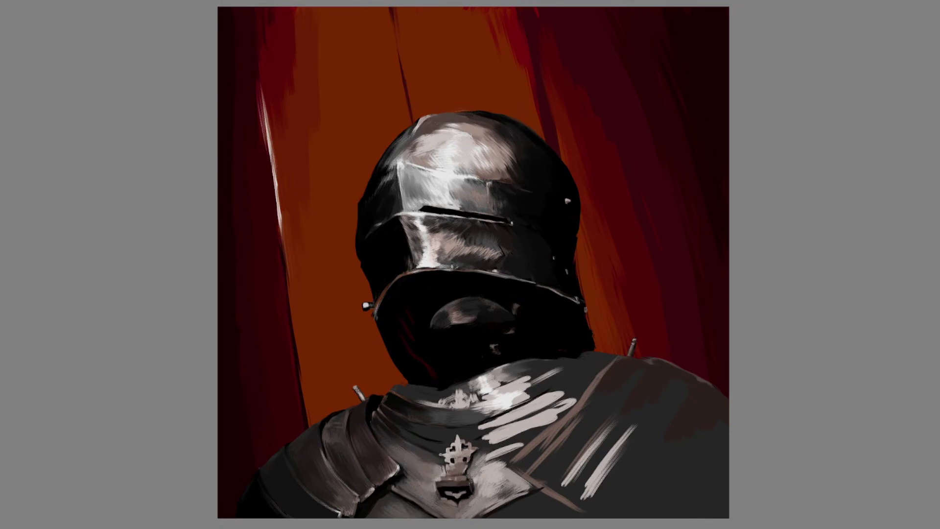
{"action": "mouse_move", "coordinate": [398, 429]}
{"action": "left_mouse_down"}
{"action": "mouse_move", "coordinate": [523, 424]}
{"action": "mouse_move", "coordinate": [489, 460]}
{"action": "left_mouse_up"}
{"action": "left_click_drag", "start_coordinate": [636, 426], "coordinate": [587, 499]}
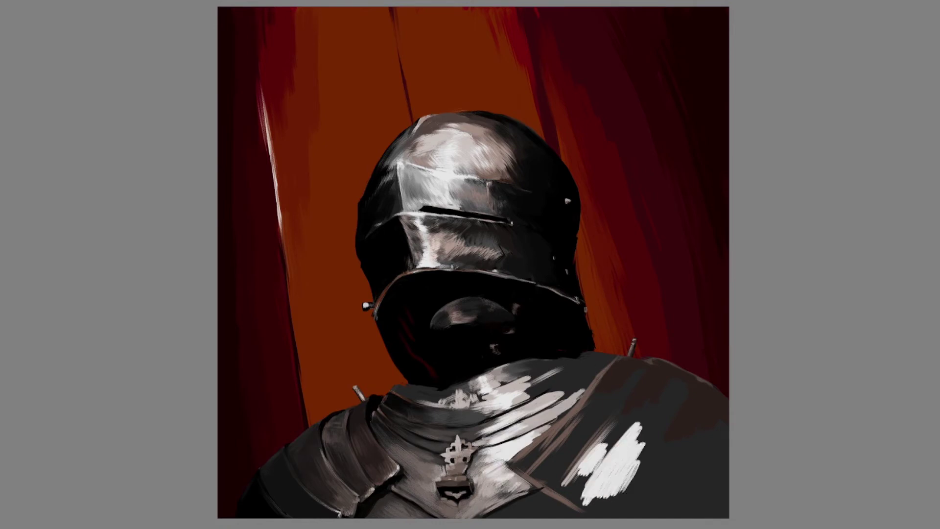
- Break the white patch into diagonal metal streaks, paint the right shoulder plate brown, and add grey highlights
{"action": "mouse_move", "coordinate": [614, 355]}
{"action": "left_mouse_down"}
{"action": "mouse_move", "coordinate": [548, 480]}
{"action": "mouse_move", "coordinate": [539, 489]}
{"action": "mouse_move", "coordinate": [504, 465]}
{"action": "mouse_move", "coordinate": [533, 475]}
{"action": "mouse_move", "coordinate": [600, 430]}
{"action": "left_mouse_up"}
{"action": "left_click_drag", "start_coordinate": [553, 494], "coordinate": [597, 509]}
{"action": "left_click_drag", "start_coordinate": [666, 406], "coordinate": [582, 511]}
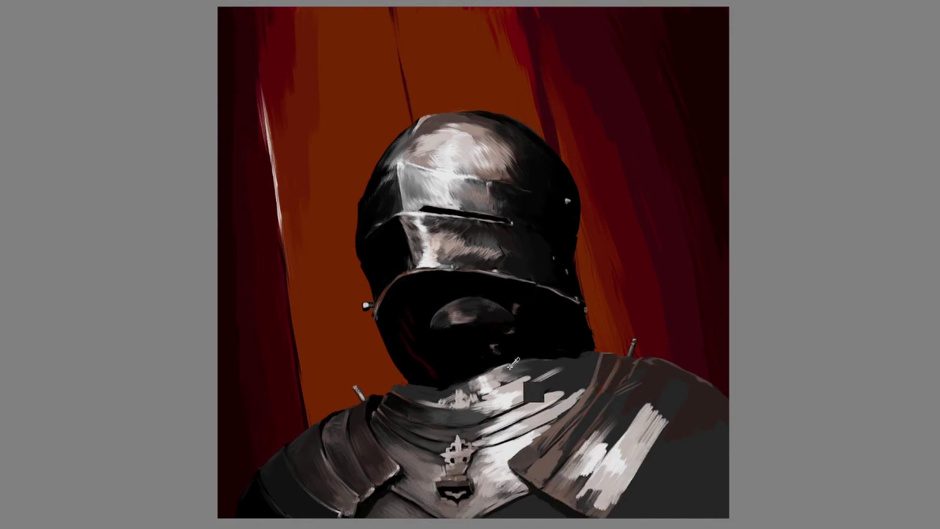
{"action": "left_click_drag", "start_coordinate": [627, 482], "coordinate": [548, 494]}
{"action": "mouse_move", "coordinate": [656, 377]}
{"action": "left_mouse_down"}
{"action": "mouse_move", "coordinate": [671, 409]}
{"action": "mouse_move", "coordinate": [642, 472]}
{"action": "left_mouse_up"}
{"action": "left_click_drag", "start_coordinate": [727, 424], "coordinate": [612, 514]}
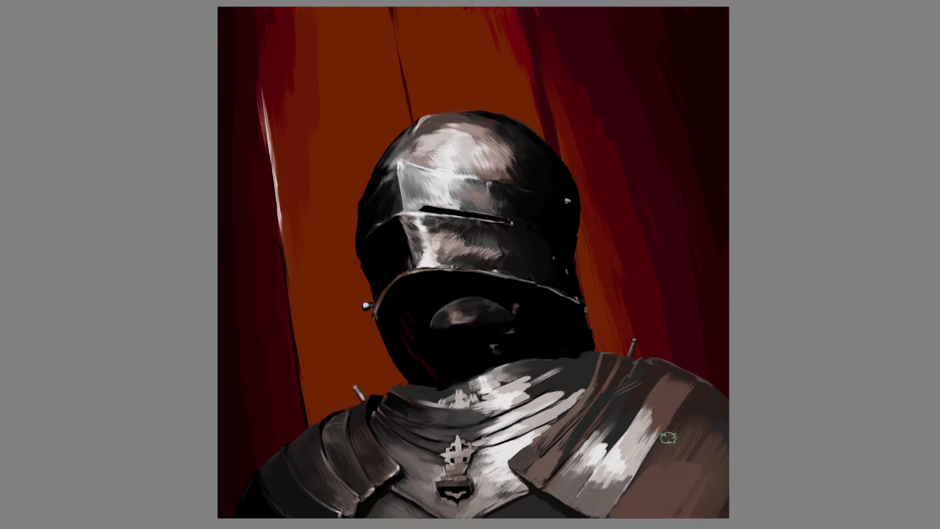
{"action": "mouse_move", "coordinate": [724, 470]}
{"action": "left_mouse_down"}
{"action": "mouse_move", "coordinate": [659, 432]}
{"action": "mouse_move", "coordinate": [632, 484]}
{"action": "left_mouse_up"}
{"action": "left_click_drag", "start_coordinate": [637, 416], "coordinate": [615, 446]}
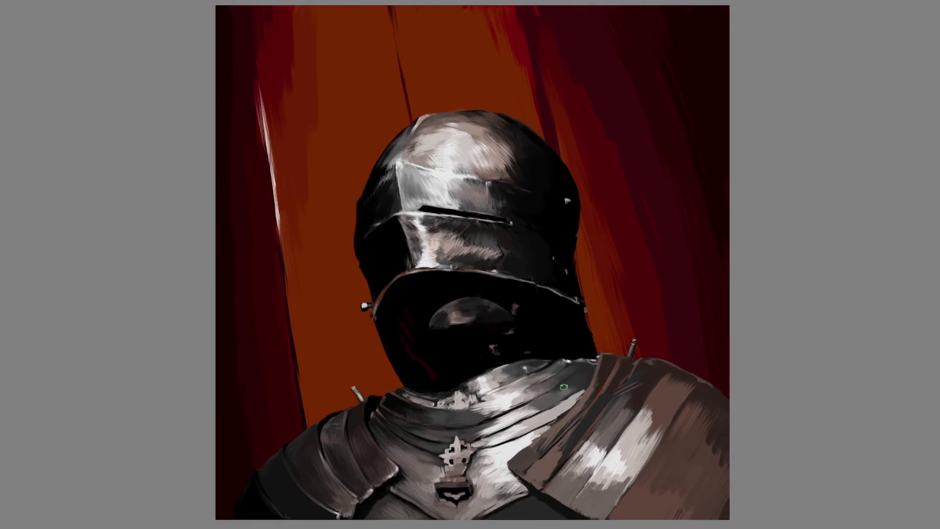
- Lighten, reshape and soften the right shoulder plate, with a small neck-armour highlight
{"action": "left_click_drag", "start_coordinate": [509, 406], "coordinate": [487, 404]}
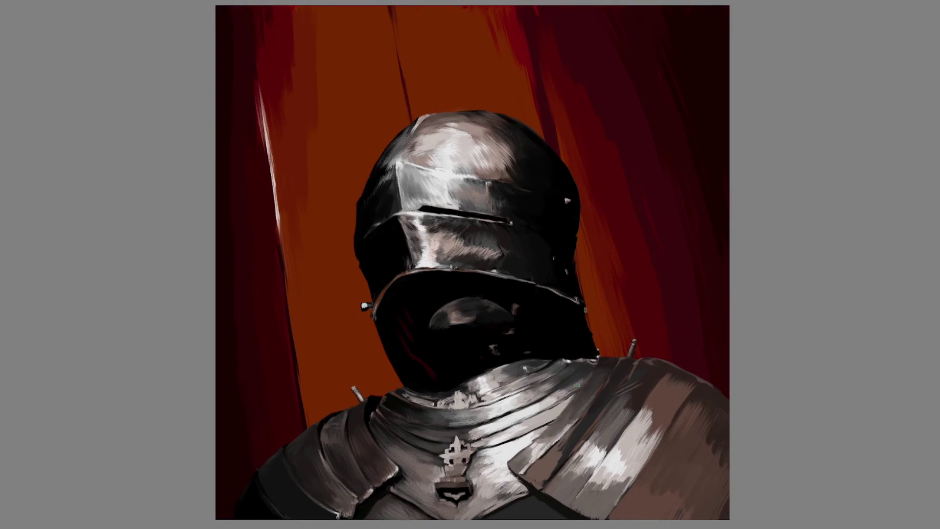
{"action": "left_click_drag", "start_coordinate": [575, 424], "coordinate": [539, 480]}
{"action": "left_click_drag", "start_coordinate": [622, 364], "coordinate": [543, 499]}
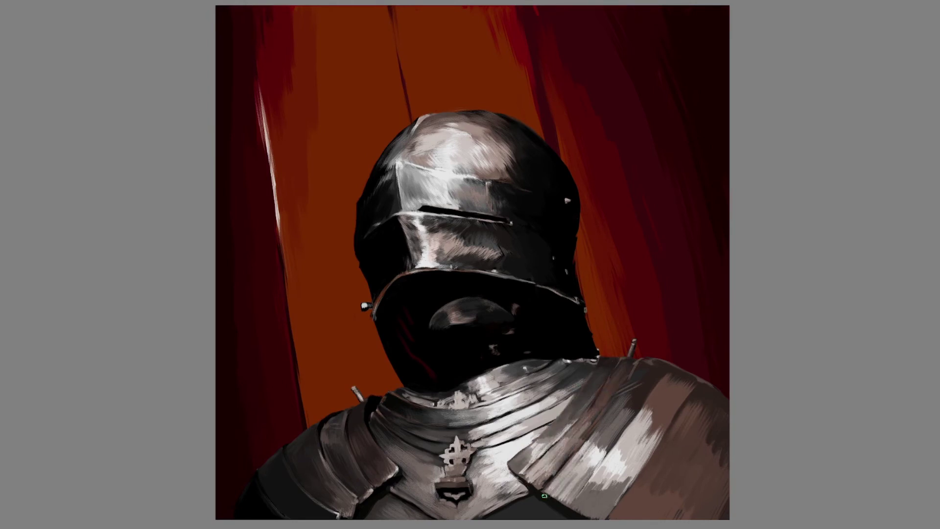
{"action": "left_click_drag", "start_coordinate": [632, 396], "coordinate": [605, 448]}
{"action": "left_click_drag", "start_coordinate": [661, 364], "coordinate": [626, 399]}
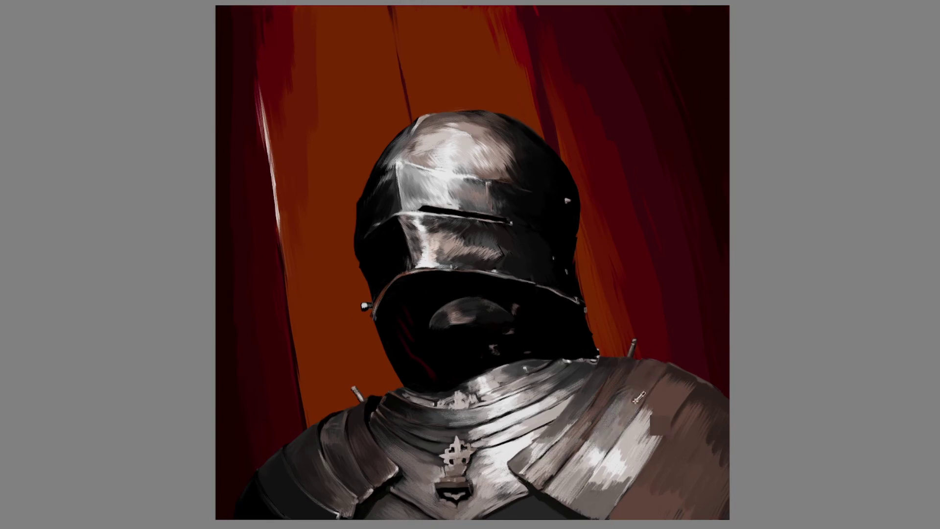
- Darken the plate's upper edge with streaks, then sample its colour and dab a light rivet
{"action": "mouse_move", "coordinate": [697, 377]}
{"action": "left_mouse_down"}
{"action": "mouse_move", "coordinate": [690, 394]}
{"action": "mouse_move", "coordinate": [722, 451]}
{"action": "left_mouse_up"}
{"action": "left_click_drag", "start_coordinate": [685, 392], "coordinate": [636, 441]}
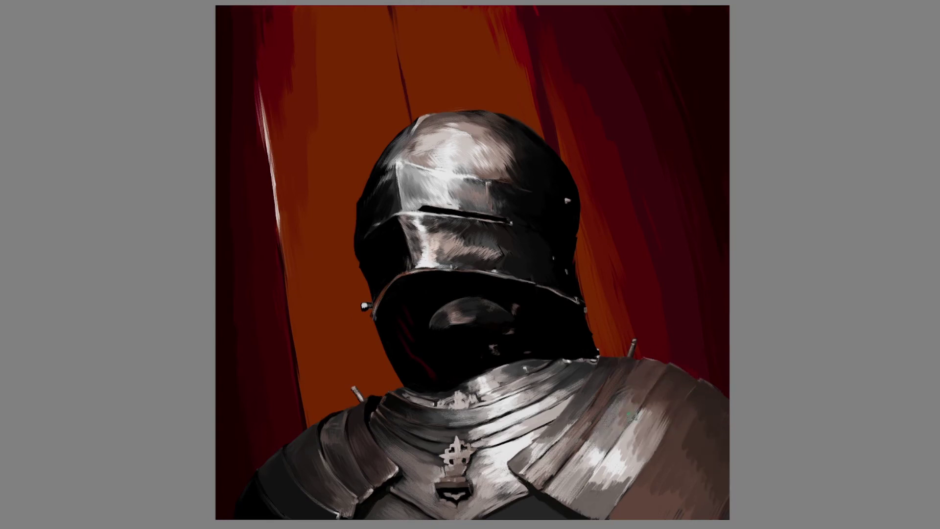
{"action": "mouse_move", "coordinate": [695, 441]}
{"action": "left_mouse_down"}
{"action": "mouse_move", "coordinate": [637, 509]}
{"action": "mouse_move", "coordinate": [695, 437]}
{"action": "mouse_move", "coordinate": [715, 509]}
{"action": "left_mouse_up"}
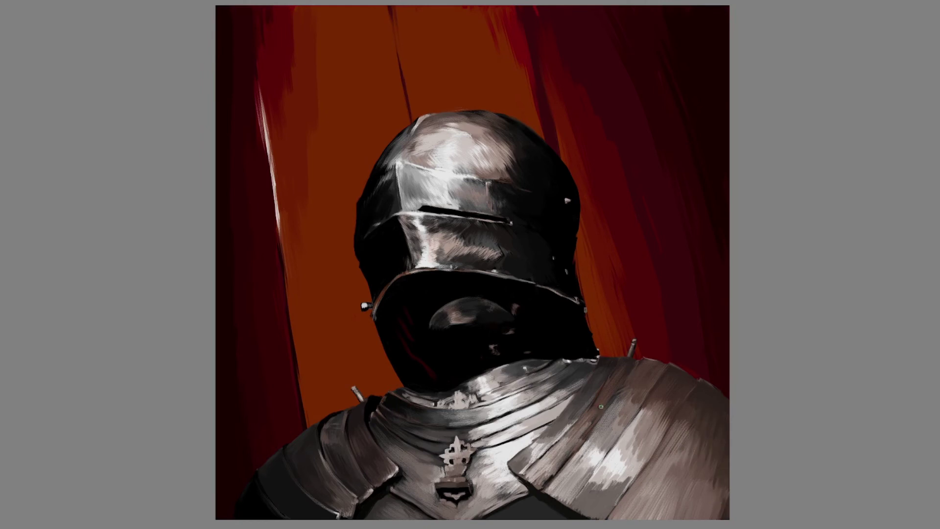
{"action": "left_click", "coordinate": [600, 404], "text": "alt"}
{"action": "left_click", "coordinate": [574, 446]}
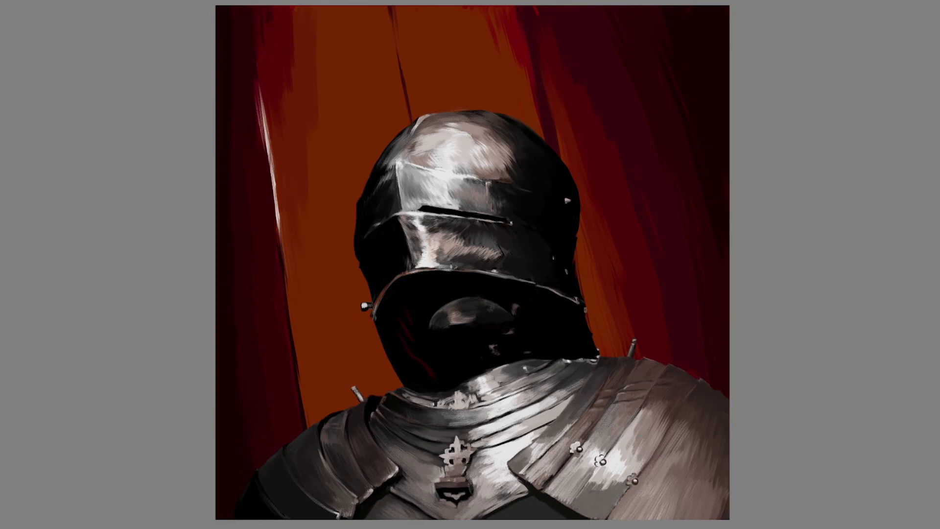
- Sample a grey from the left shoulder plate and darken the bright neck-armour highlight
{"action": "left_click", "coordinate": [330, 465]}
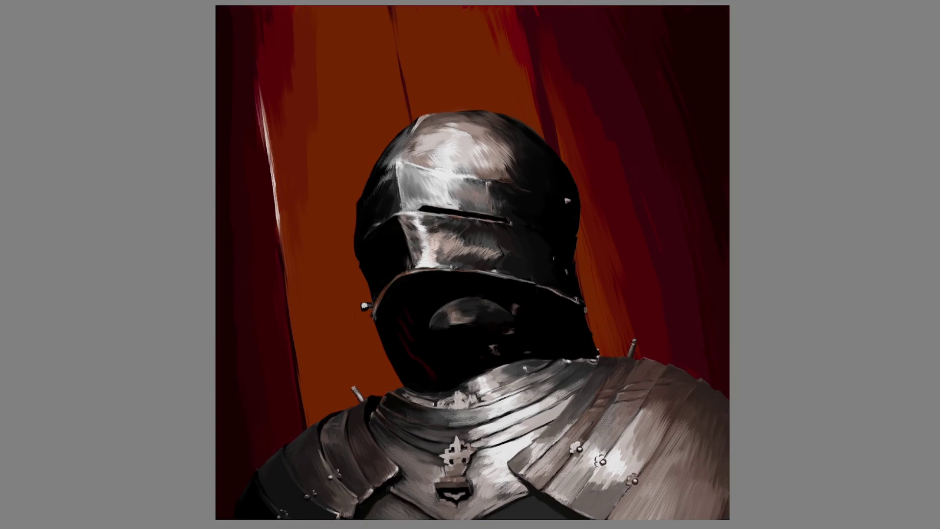
{"action": "mouse_move", "coordinate": [448, 407]}
{"action": "left_mouse_down"}
{"action": "mouse_move", "coordinate": [468, 399]}
{"action": "mouse_move", "coordinate": [441, 402]}
{"action": "left_mouse_up"}
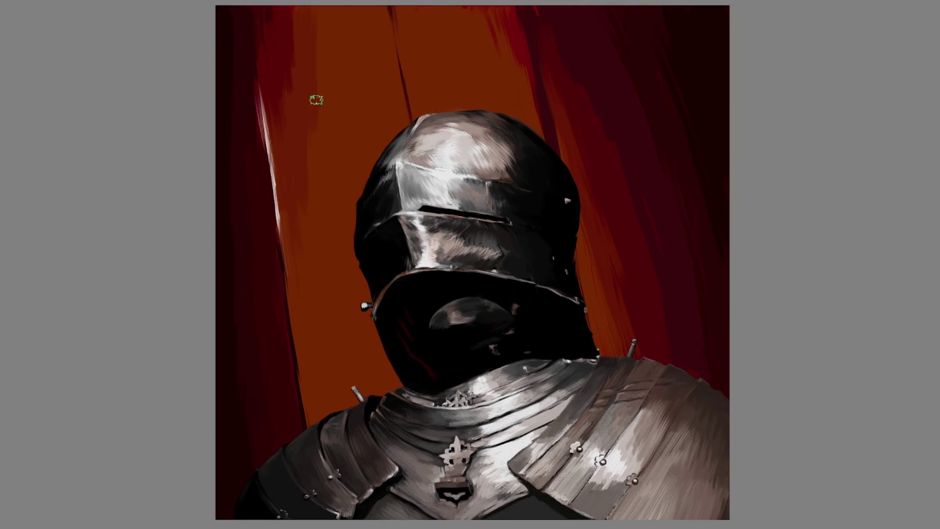
- Paint a chain of linked rings above the helmet extending to the top edge
{"action": "mouse_move", "coordinate": [396, 119]}
{"action": "left_mouse_down"}
{"action": "mouse_move", "coordinate": [401, 27]}
{"action": "mouse_move", "coordinate": [393, 51]}
{"action": "left_mouse_up"}
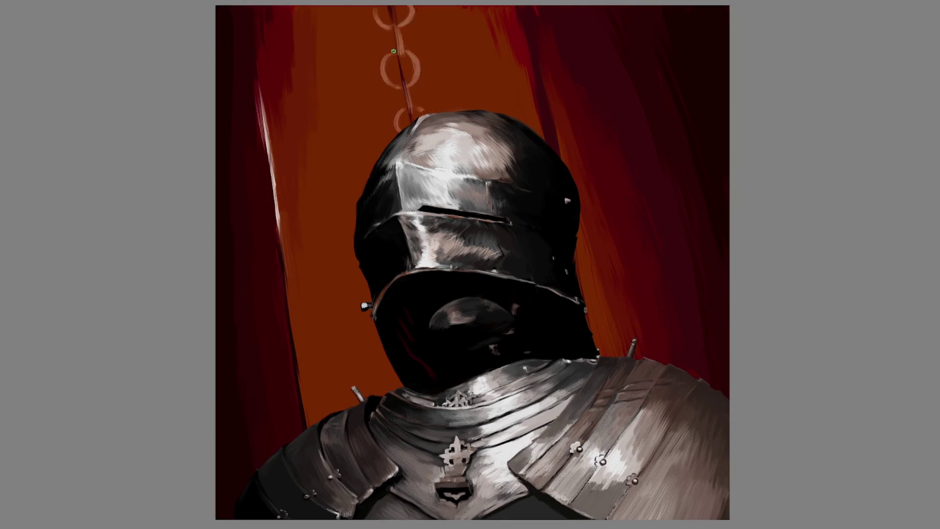
{"action": "mouse_move", "coordinate": [448, 69]}
{"action": "left_mouse_down"}
{"action": "mouse_move", "coordinate": [434, 100]}
{"action": "mouse_move", "coordinate": [454, 104]}
{"action": "mouse_move", "coordinate": [435, 15]}
{"action": "left_mouse_up"}
{"action": "left_click_drag", "start_coordinate": [431, 97], "coordinate": [460, 73]}
{"action": "mouse_move", "coordinate": [484, 29]}
{"action": "left_mouse_down"}
{"action": "mouse_move", "coordinate": [467, 54]}
{"action": "mouse_move", "coordinate": [502, 31]}
{"action": "mouse_move", "coordinate": [485, 64]}
{"action": "mouse_move", "coordinate": [509, 100]}
{"action": "left_mouse_up"}
{"action": "left_click_drag", "start_coordinate": [455, 71], "coordinate": [464, 100]}
{"action": "left_click_drag", "start_coordinate": [526, 49], "coordinate": [524, 81]}
{"action": "left_click_drag", "start_coordinate": [536, 110], "coordinate": [531, 101]}
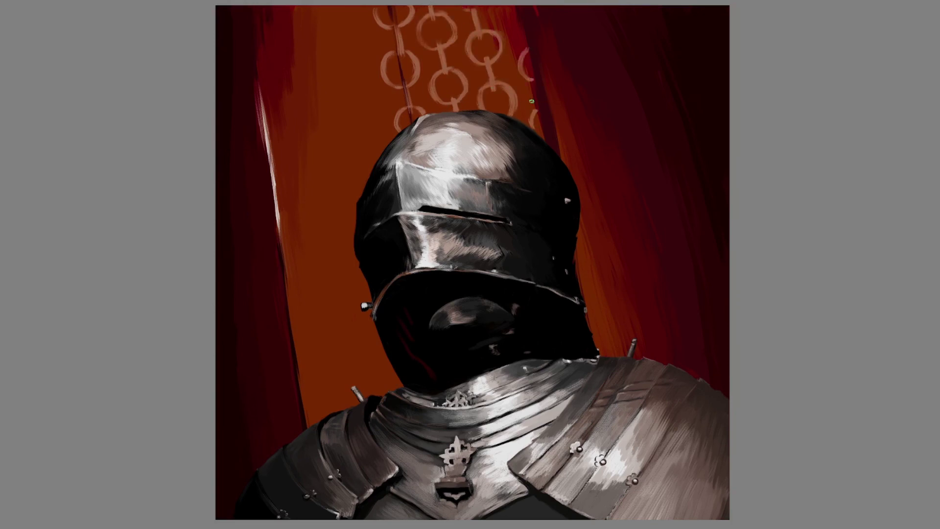
- Paint a faint chain of partial rings down the right curtain
{"action": "left_click_drag", "start_coordinate": [539, 56], "coordinate": [542, 73]}
{"action": "left_click_drag", "start_coordinate": [642, 142], "coordinate": [649, 166]}
{"action": "left_click_drag", "start_coordinate": [652, 191], "coordinate": [666, 270]}
{"action": "left_click_drag", "start_coordinate": [672, 294], "coordinate": [678, 325]}
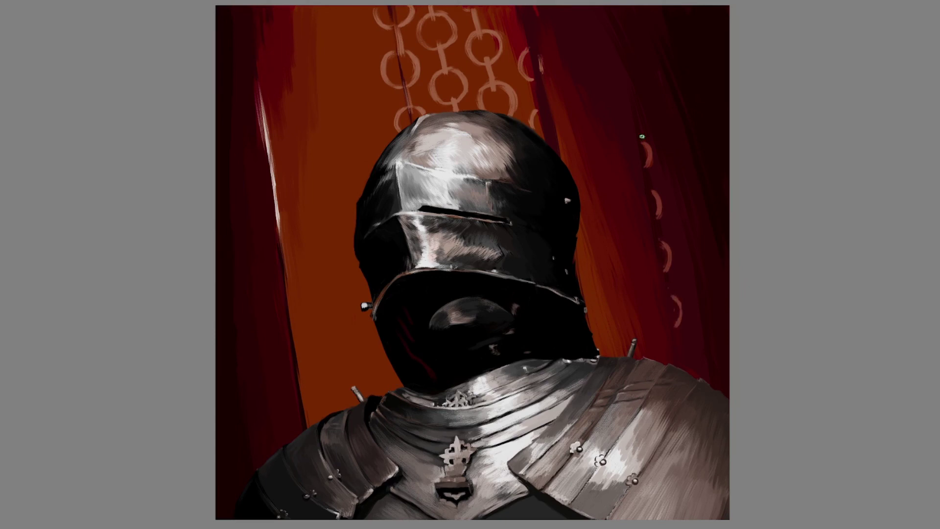
{"action": "mouse_move", "coordinate": [676, 216]}
{"action": "left_mouse_down"}
{"action": "mouse_move", "coordinate": [698, 242]}
{"action": "mouse_move", "coordinate": [703, 296]}
{"action": "left_mouse_up"}
{"action": "left_click_drag", "start_coordinate": [691, 301], "coordinate": [707, 360]}
{"action": "left_click_drag", "start_coordinate": [656, 110], "coordinate": [673, 139]}
{"action": "left_click_drag", "start_coordinate": [635, 89], "coordinate": [644, 112]}
{"action": "left_click_drag", "start_coordinate": [656, 105], "coordinate": [665, 139]}
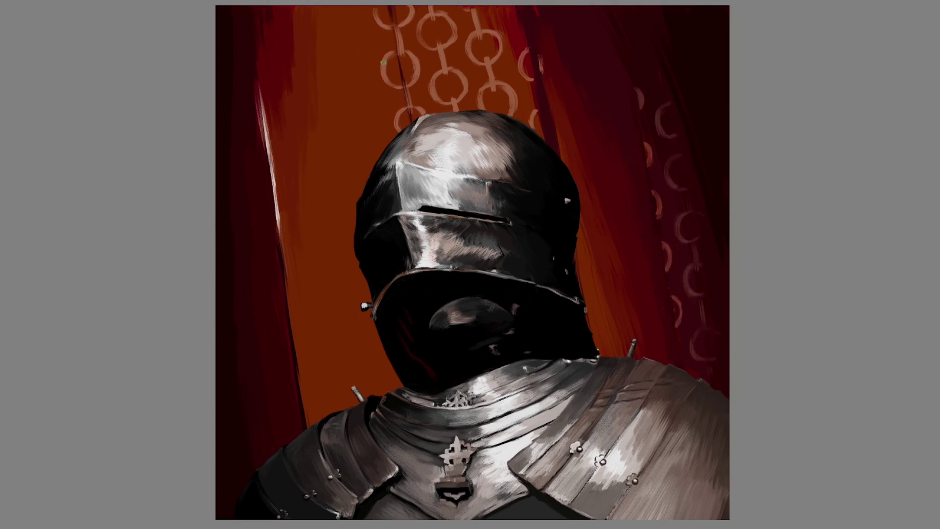
- Paint a ring chain down the left orange curtain
{"action": "mouse_move", "coordinate": [343, 29]}
{"action": "left_mouse_down"}
{"action": "mouse_move", "coordinate": [356, 27]}
{"action": "mouse_move", "coordinate": [346, 35]}
{"action": "left_mouse_up"}
{"action": "left_click_drag", "start_coordinate": [353, 68], "coordinate": [378, 186]}
{"action": "left_click_drag", "start_coordinate": [303, 73], "coordinate": [328, 110]}
{"action": "mouse_move", "coordinate": [284, 12]}
{"action": "left_mouse_down"}
{"action": "mouse_move", "coordinate": [318, 29]}
{"action": "mouse_move", "coordinate": [311, 68]}
{"action": "left_mouse_up"}
{"action": "left_click_drag", "start_coordinate": [305, 34], "coordinate": [307, 66]}
{"action": "mouse_move", "coordinate": [313, 118]}
{"action": "left_mouse_down"}
{"action": "mouse_move", "coordinate": [338, 171]}
{"action": "mouse_move", "coordinate": [353, 260]}
{"action": "left_mouse_up"}
{"action": "mouse_move", "coordinate": [347, 254]}
{"action": "left_mouse_down"}
{"action": "mouse_move", "coordinate": [353, 309]}
{"action": "mouse_move", "coordinate": [372, 353]}
{"action": "left_mouse_up"}
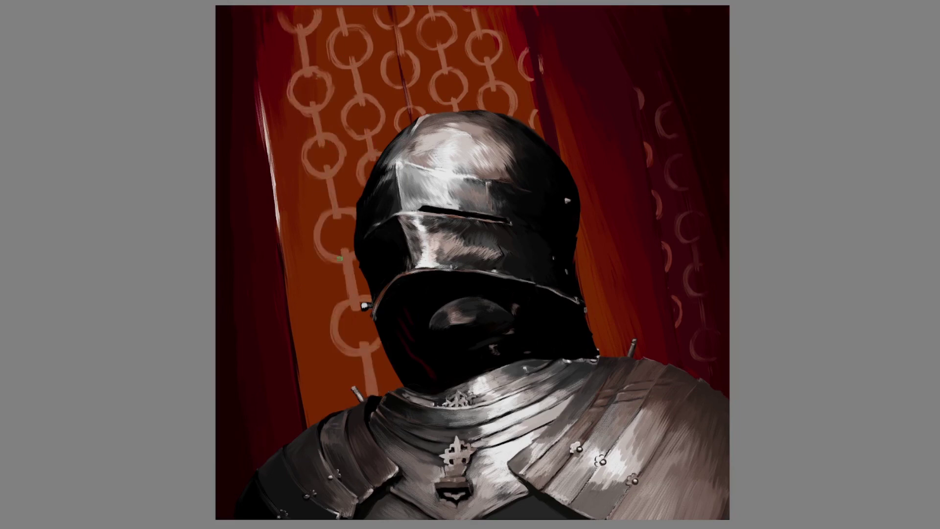
{"action": "left_click_drag", "start_coordinate": [294, 257], "coordinate": [299, 316]}
- Add faint ring arcs along the dark left curtain edge, finishing with a much smaller brush
{"action": "left_click_drag", "start_coordinate": [321, 365], "coordinate": [313, 421]}
{"action": "left_click_drag", "start_coordinate": [299, 382], "coordinate": [271, 122]}
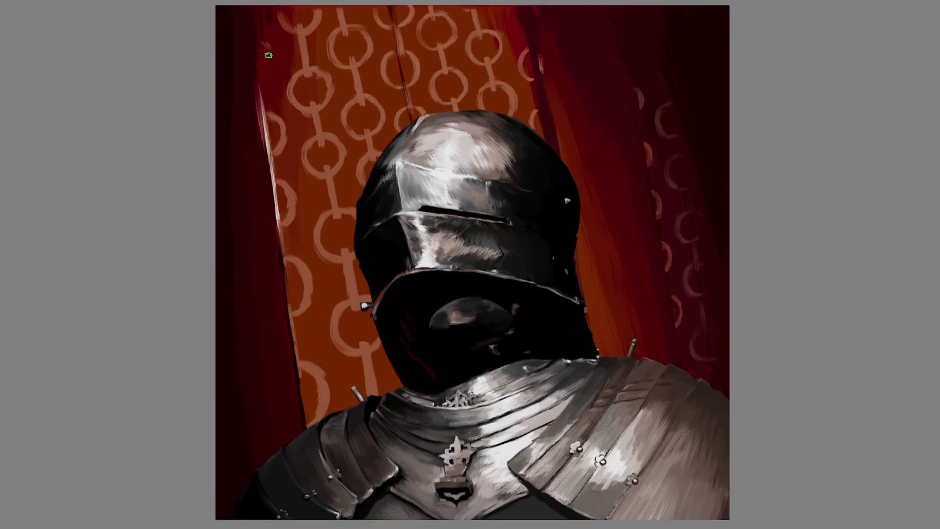
{"action": "left_click_drag", "start_coordinate": [269, 78], "coordinate": [262, 40]}
{"action": "left_click_drag", "start_coordinate": [266, 221], "coordinate": [264, 201]}
{"action": "left_click_drag", "start_coordinate": [276, 294], "coordinate": [272, 316]}
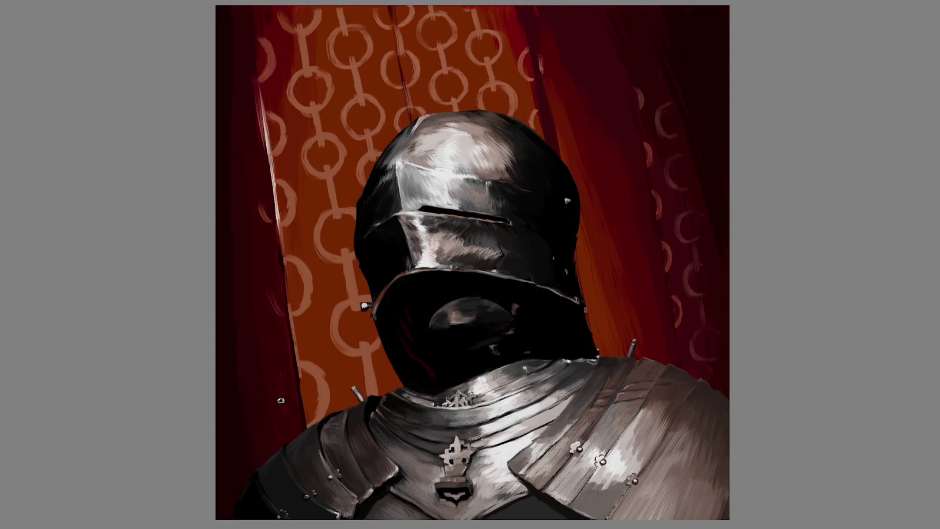
{"action": "left_click_drag", "start_coordinate": [311, 204], "coordinate": [293, 217]}
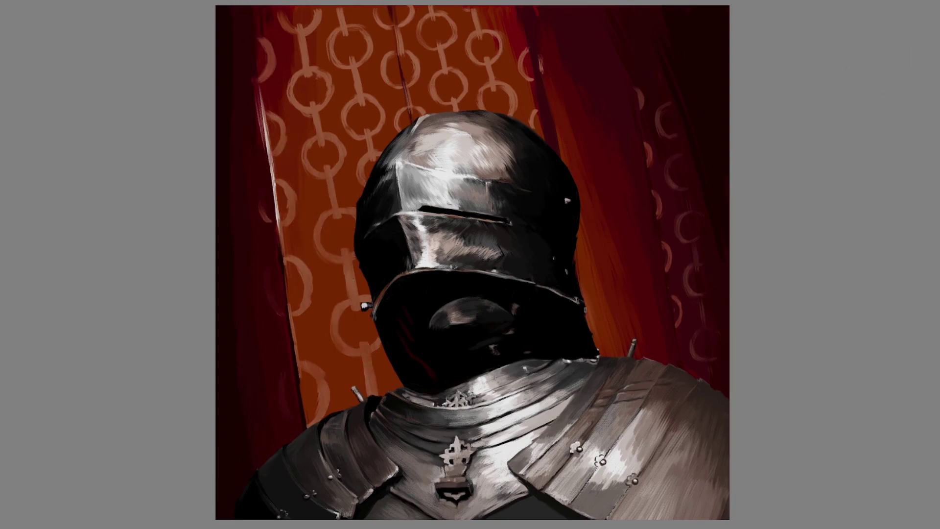
{"action": "key", "text": "bracketleft"}
{"action": "key", "text": "bracketleft"}
{"action": "key", "text": "bracketleft"}
{"action": "left_click_drag", "start_coordinate": [303, 275], "coordinate": [301, 299]}
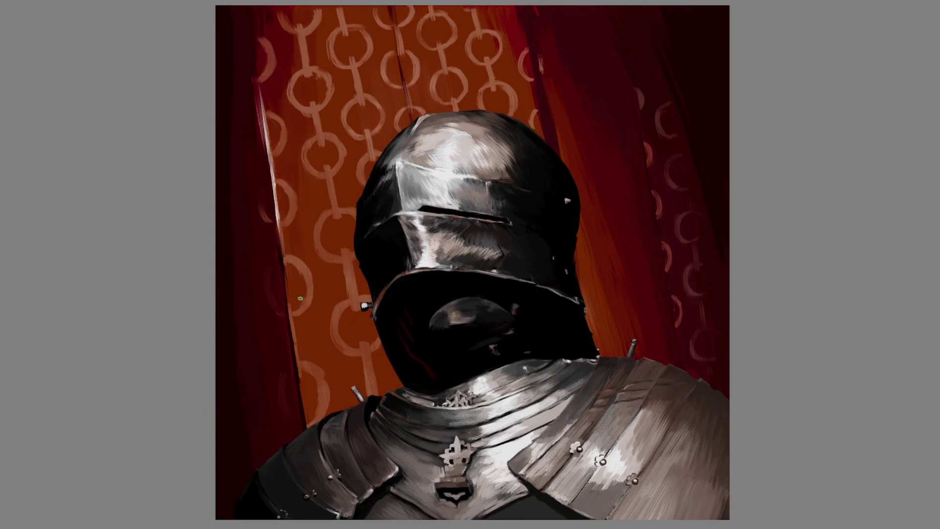